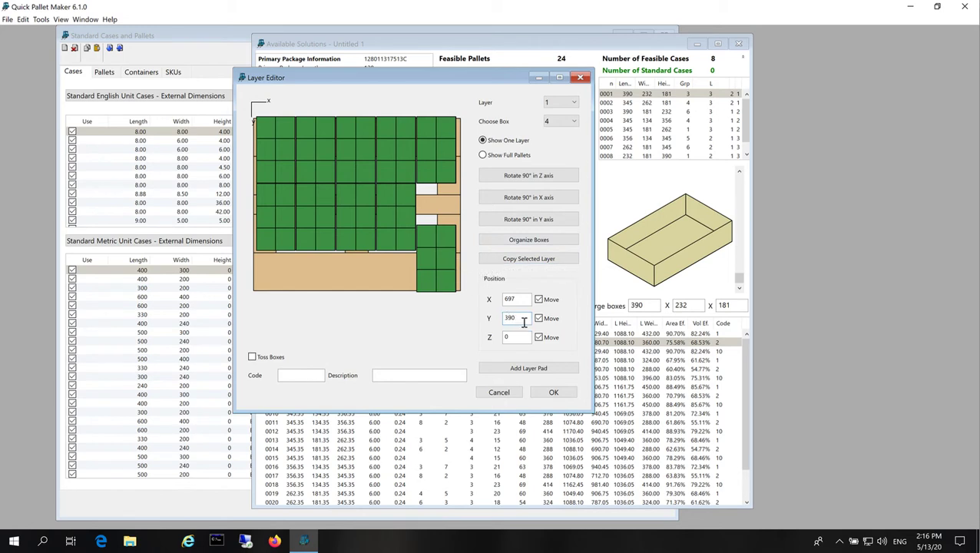
# Step: Set the Y position to 630 for the second-row boxes at X 697 and X 465
pyautogui.moveTo(524, 322); pyautogui.dragTo(486, 315)
pyautogui.write('6')
pyautogui.click(513, 337)
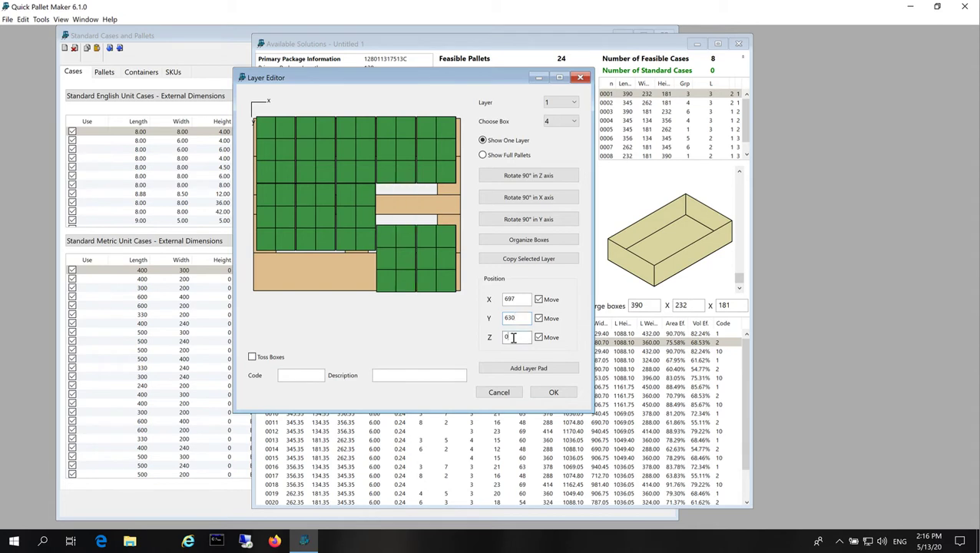
pyautogui.click(364, 219)
pyautogui.moveTo(525, 319); pyautogui.dragTo(470, 325)
pyautogui.write('65')
pyautogui.click(512, 338)
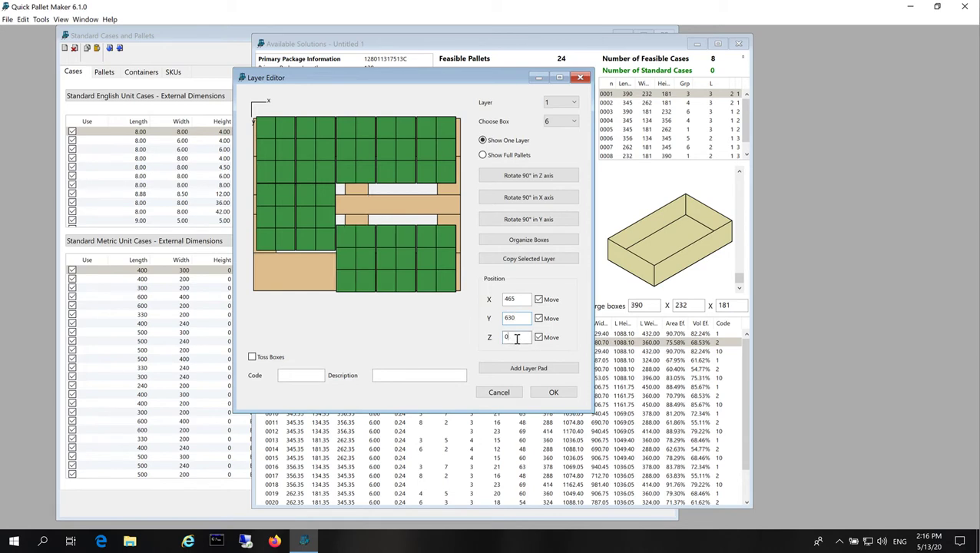
# Step: Move the remaining two second-row boxes, including the one at X 0, to Y position 630
pyautogui.click(333, 219)
pyautogui.moveTo(527, 318); pyautogui.dragTo(472, 324)
pyautogui.write('630')
pyautogui.click(513, 336)
pyautogui.click(282, 213)
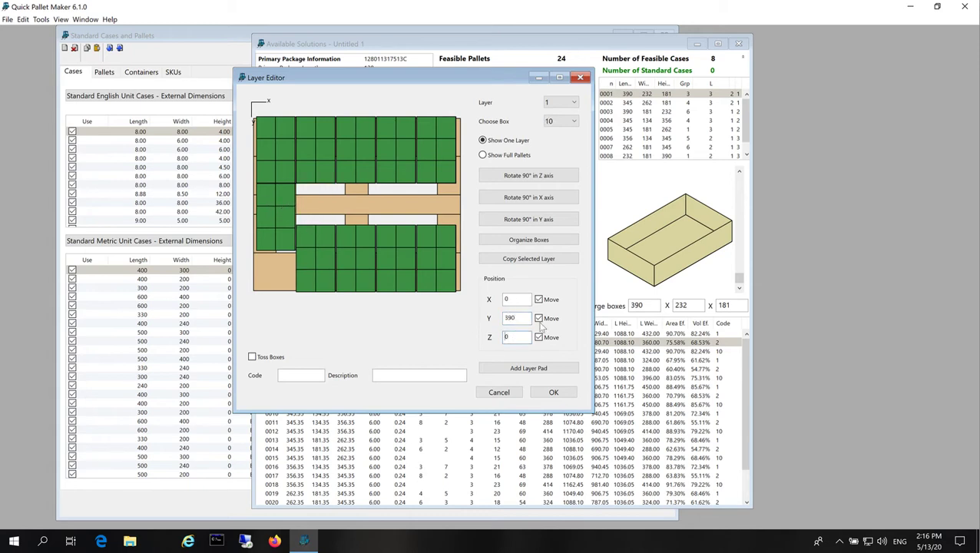
pyautogui.moveTo(527, 321); pyautogui.dragTo(465, 316)
pyautogui.write('630')
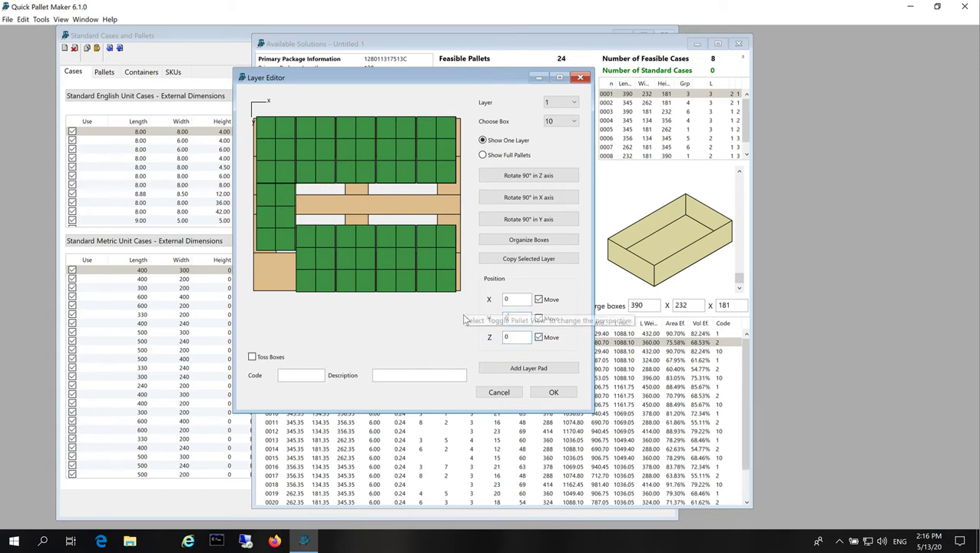
pyautogui.click(515, 338)
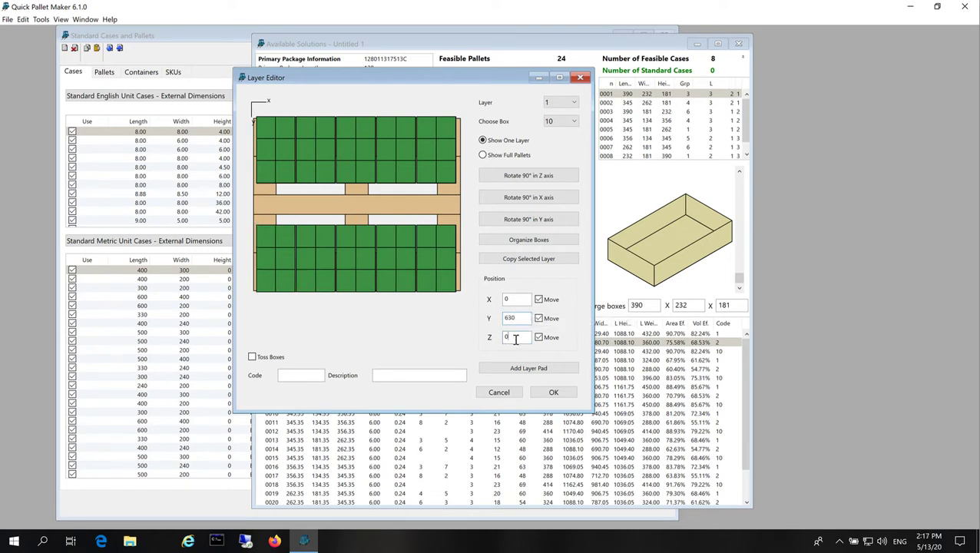
# Step: Cycle the pallet view through its 3D and side perspectives back to the top view to examine the layer
pyautogui.rightClick(360, 239)
pyautogui.click(405, 276)
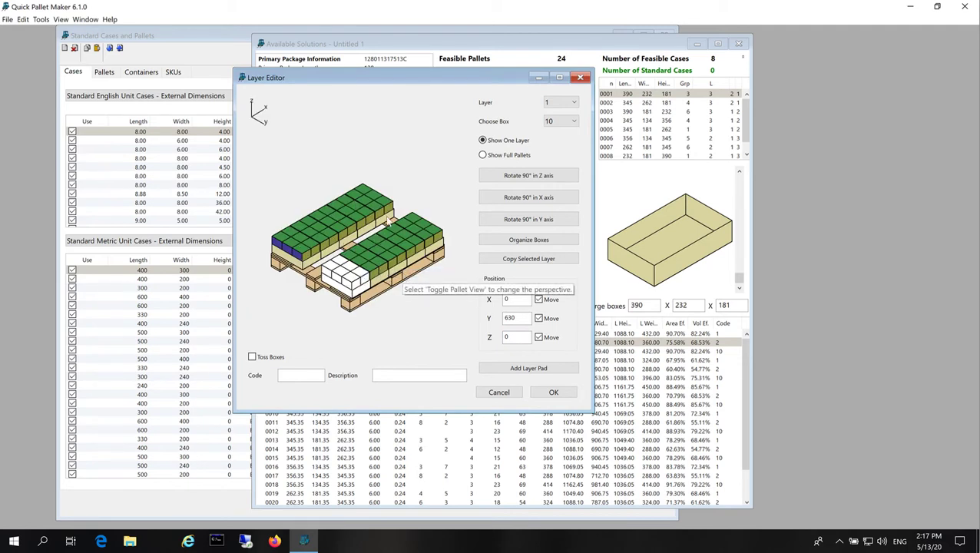
pyautogui.rightClick(388, 245)
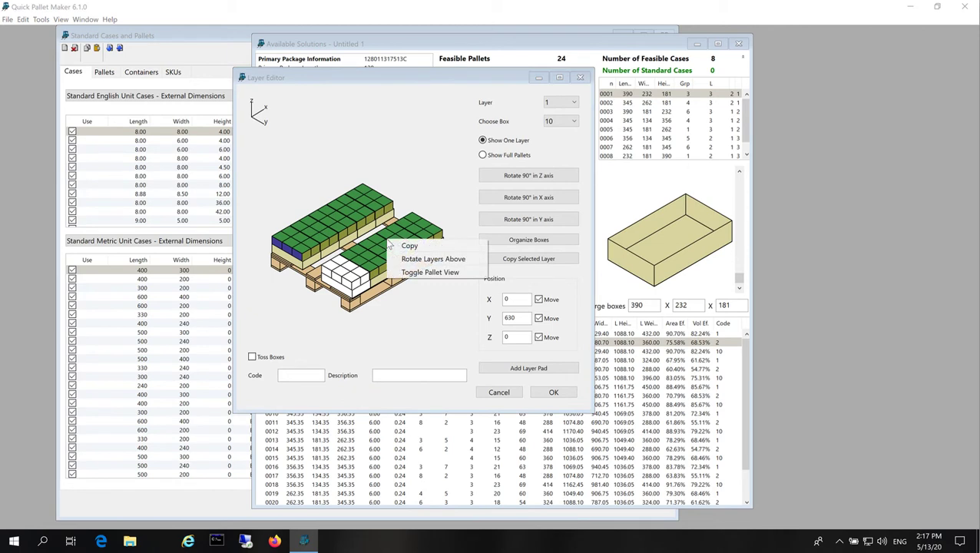
pyautogui.click(427, 273)
pyautogui.rightClick(402, 262)
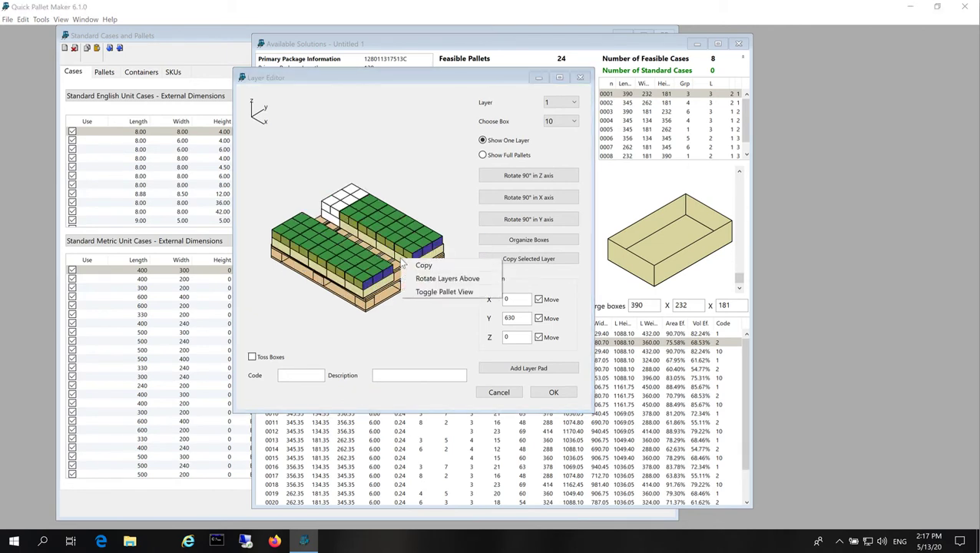
pyautogui.click(427, 291)
pyautogui.rightClick(401, 265)
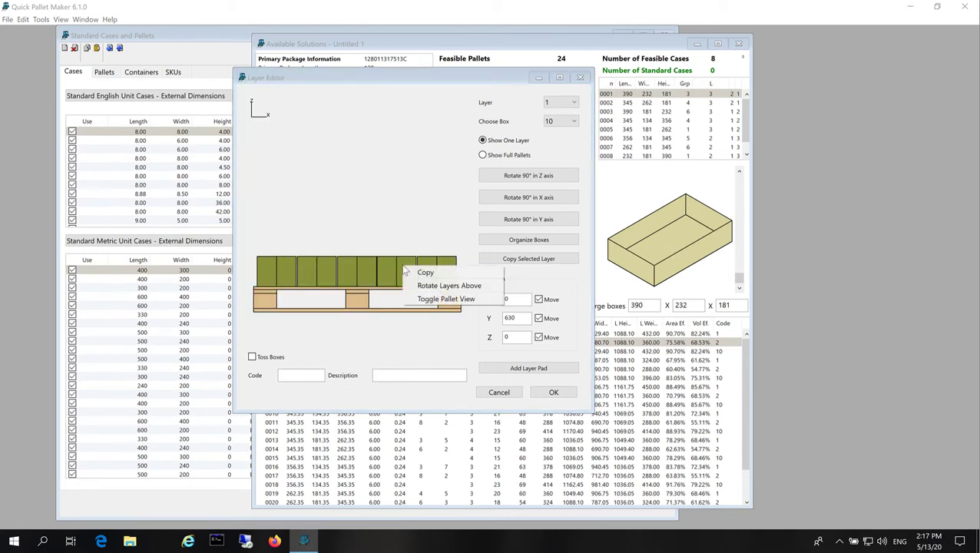
pyautogui.click(410, 299)
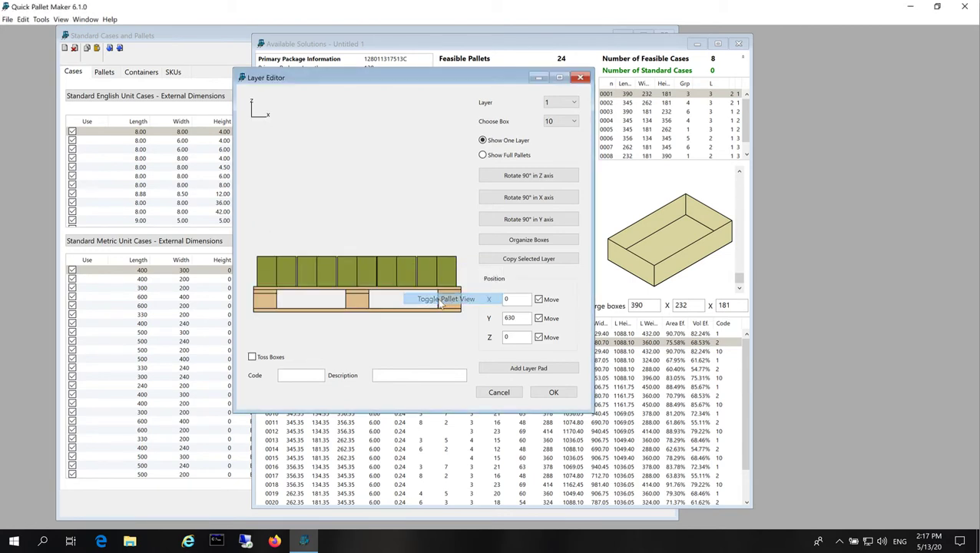
pyautogui.rightClick(405, 285)
pyautogui.click(419, 313)
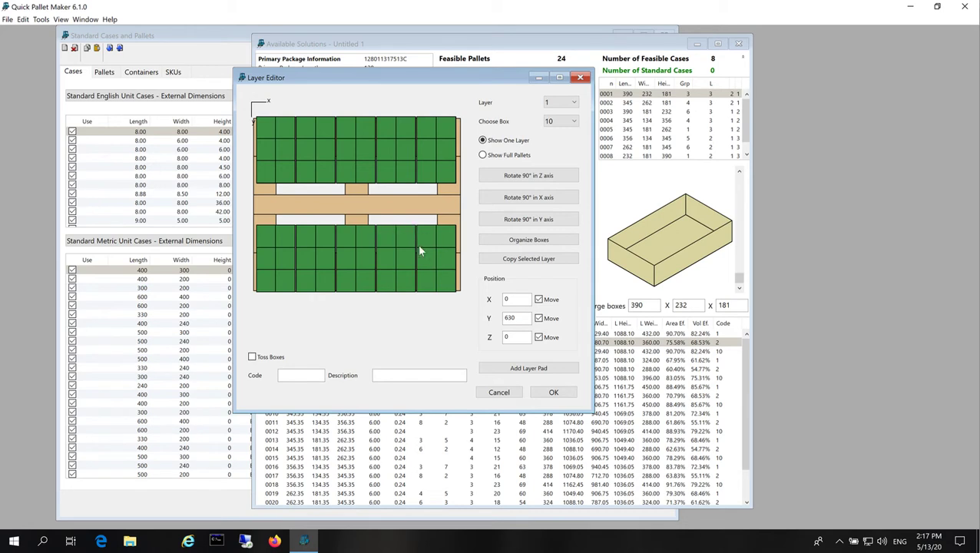
# Step: Copy the selected layer to the other layers and show the full pallet in 3D view
pyautogui.click(558, 262)
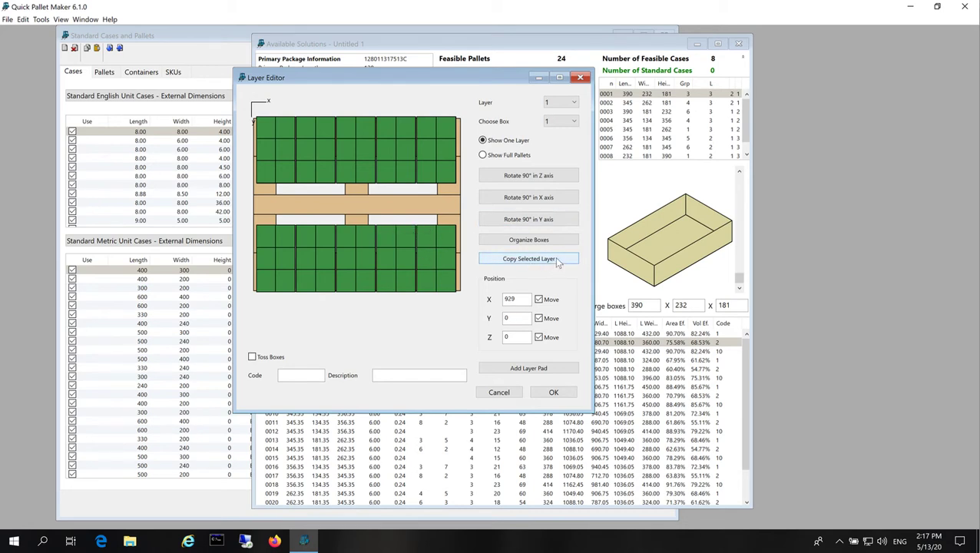
pyautogui.rightClick(393, 229)
pyautogui.click(430, 260)
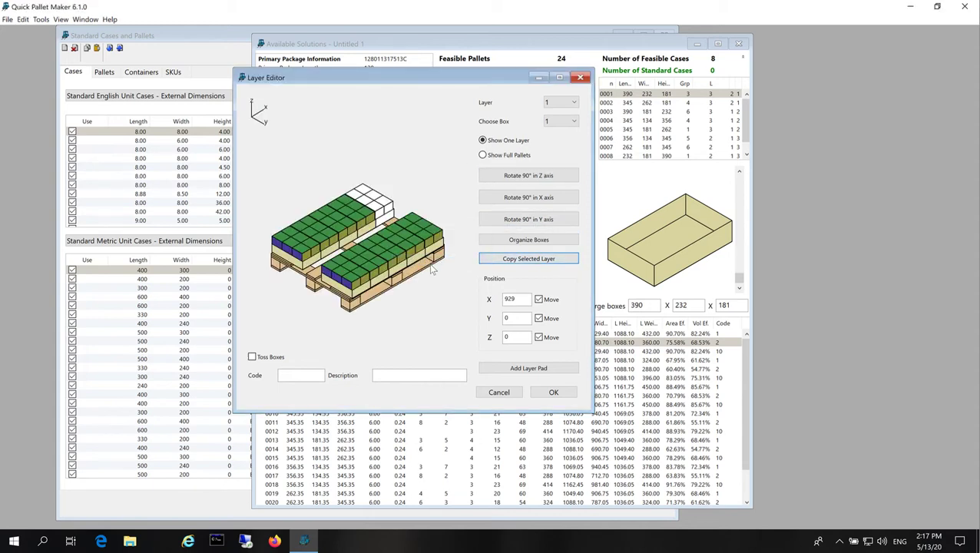
pyautogui.click(483, 156)
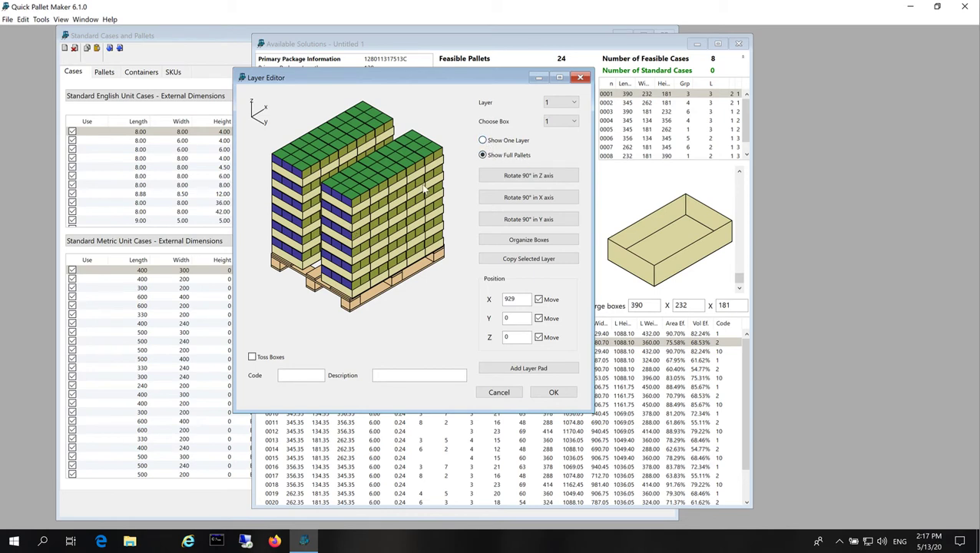
# Step: Switch back to showing one layer and cycle the perspective to the top view
pyautogui.click(483, 141)
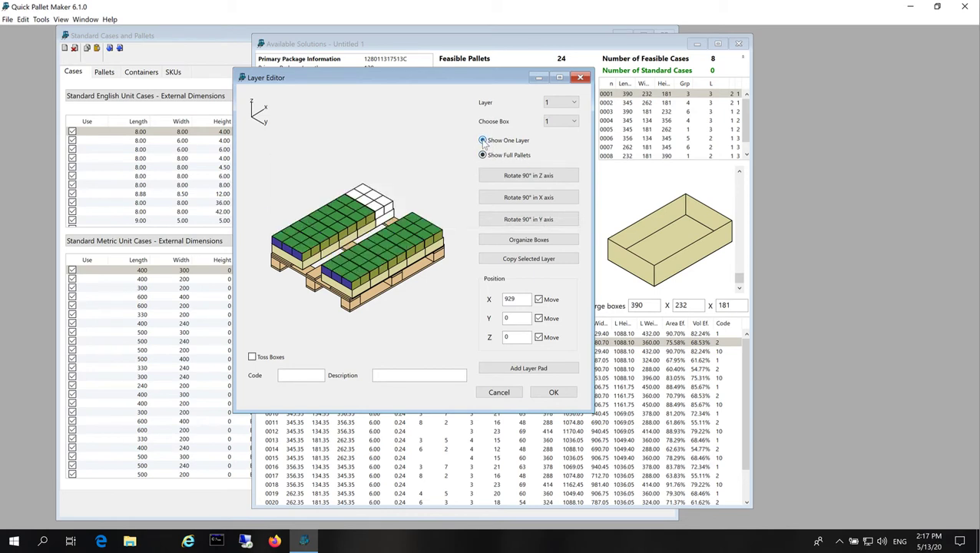
pyautogui.click(374, 250)
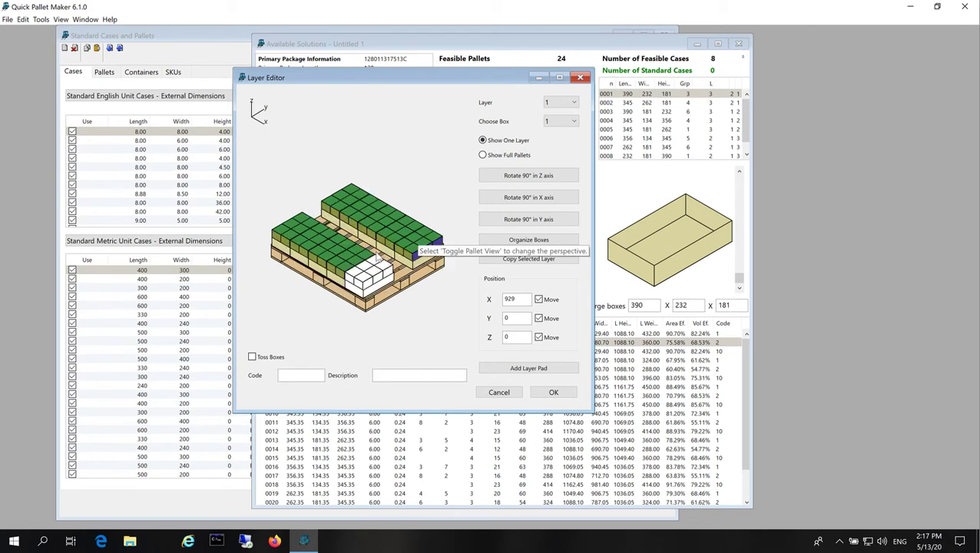
pyautogui.click(376, 258)
pyautogui.click(377, 258)
pyautogui.click(376, 258)
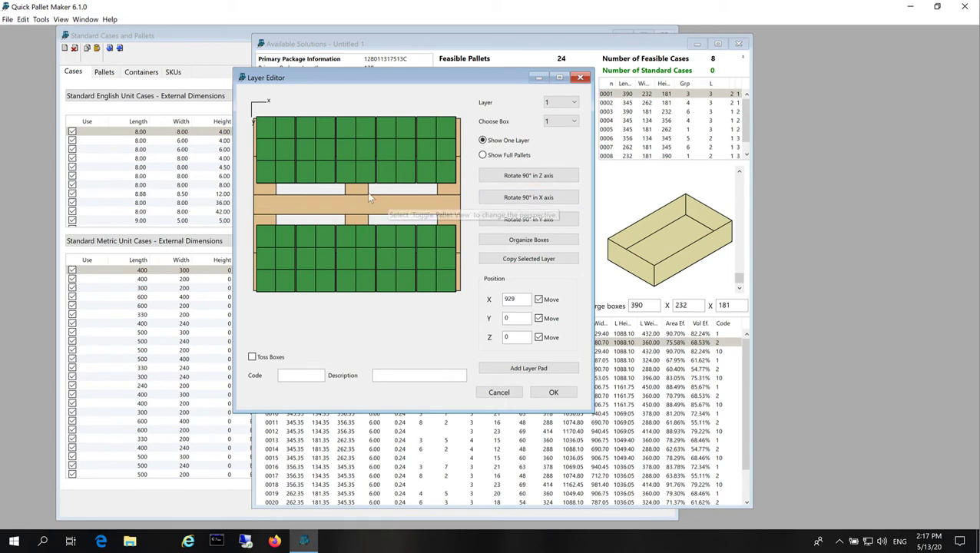
# Step: Insert the box file layer editor box.box into the layer
pyautogui.click(7, 20)
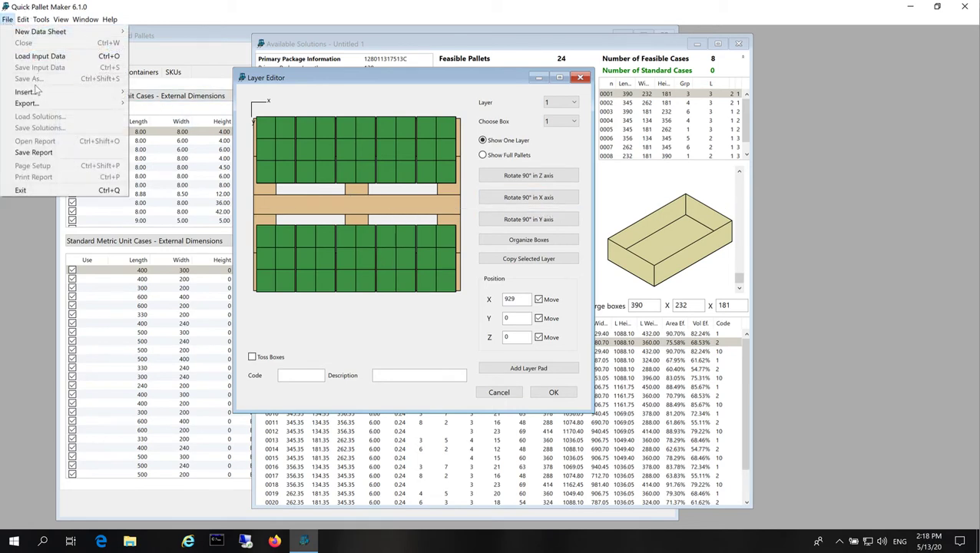
pyautogui.moveTo(36, 92)
pyautogui.click(161, 104)
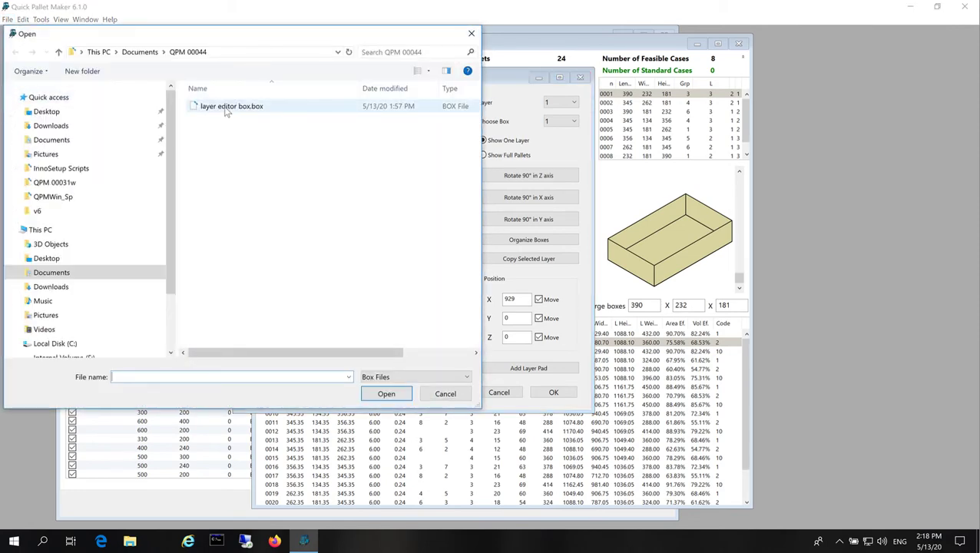
pyautogui.click(226, 107)
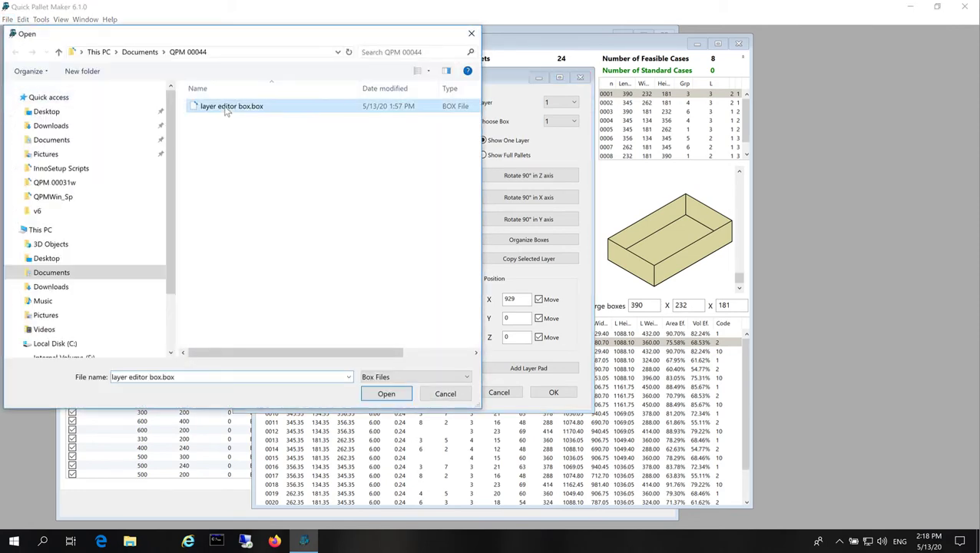
pyautogui.click(386, 394)
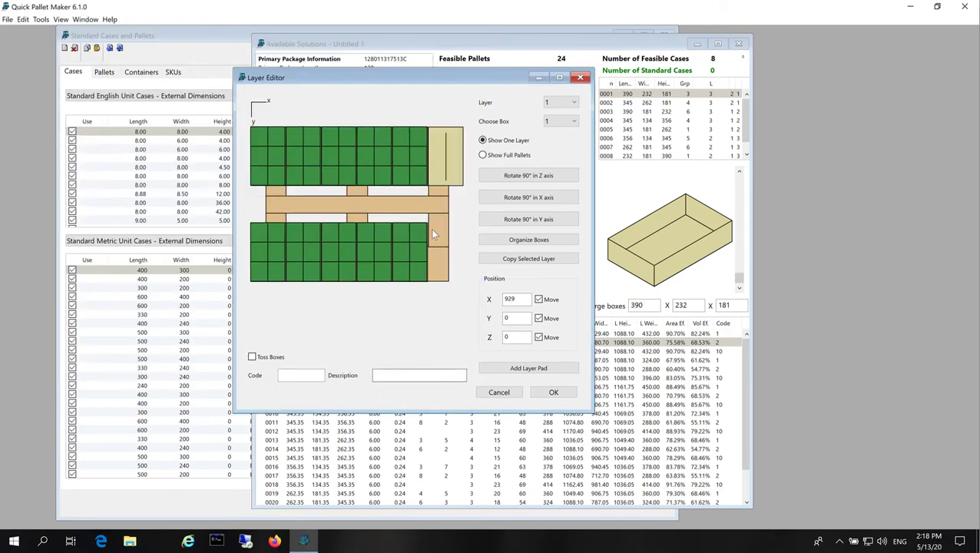
# Step: Rotate the inserted box 90° in the Z axis and move it beside the central gap, about X 1171, Y 400
pyautogui.click(456, 142)
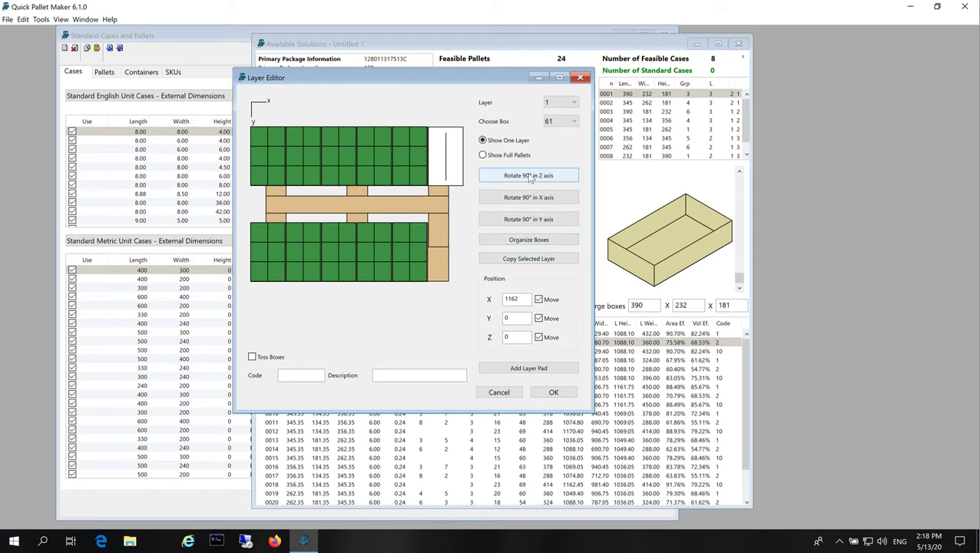
pyautogui.click(528, 177)
pyautogui.moveTo(449, 153); pyautogui.dragTo(423, 217)
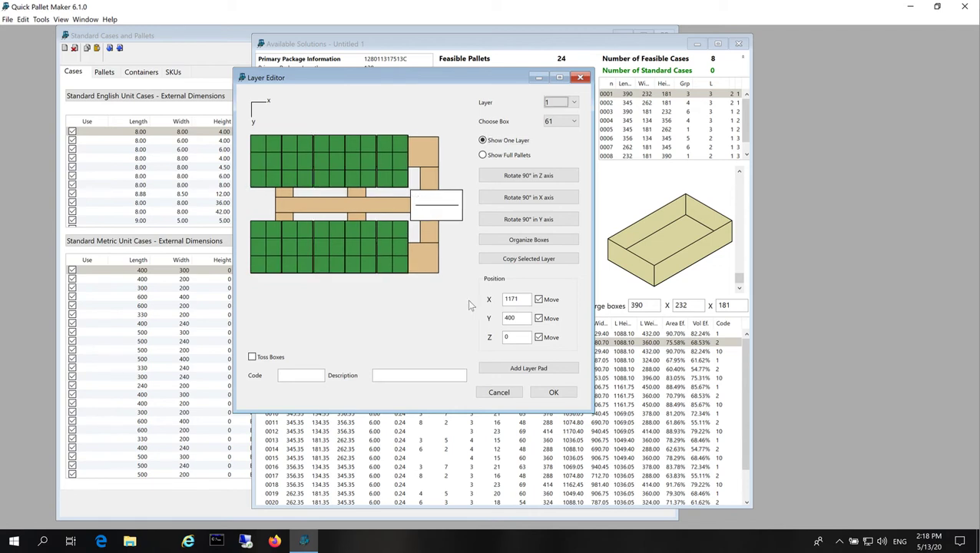
# Step: Position the inserted box at X 0 and Y 397 in the gap between the two rows
pyautogui.moveTo(521, 299); pyautogui.dragTo(486, 298)
pyautogui.click(521, 317)
pyautogui.press('Down')
pyautogui.press('Down')
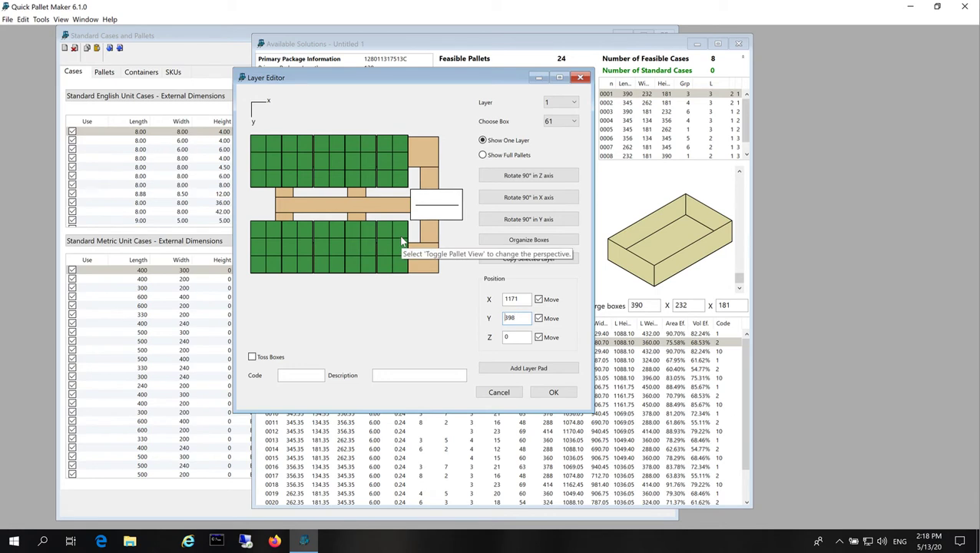
pyautogui.doubleClick(520, 299)
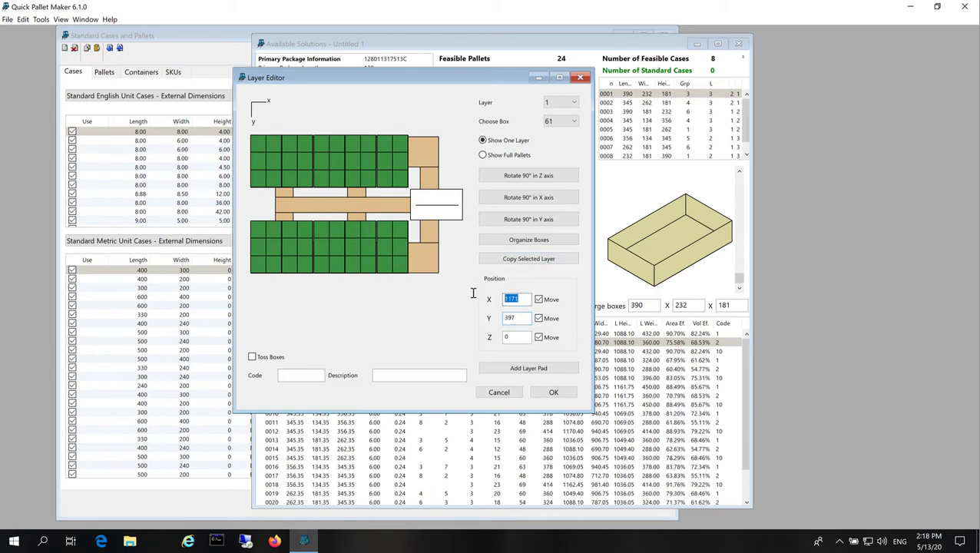
pyautogui.write('0')
pyautogui.press('Tab')
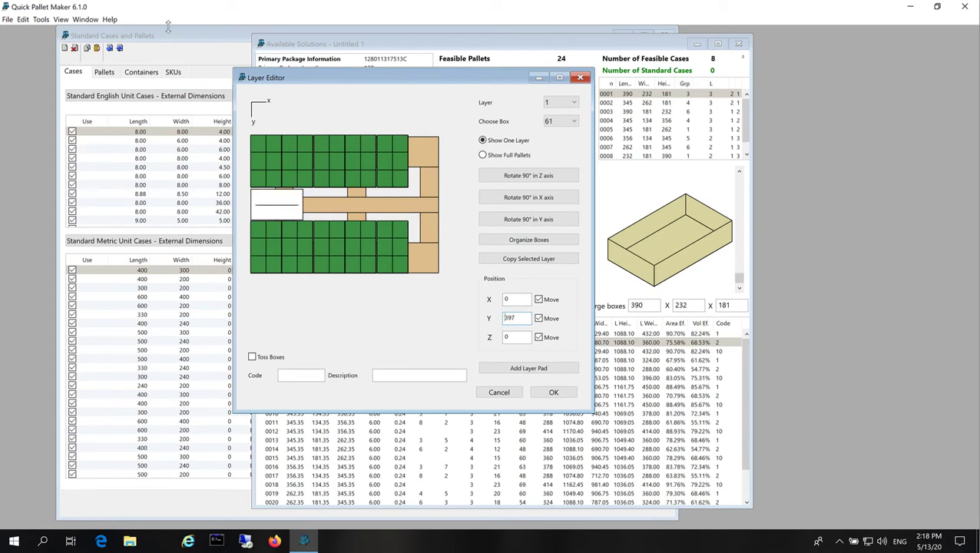
# Step: Duplicate the inserted box and move the copy level with the central gap, about X 1186, Y 421
pyautogui.click(23, 19)
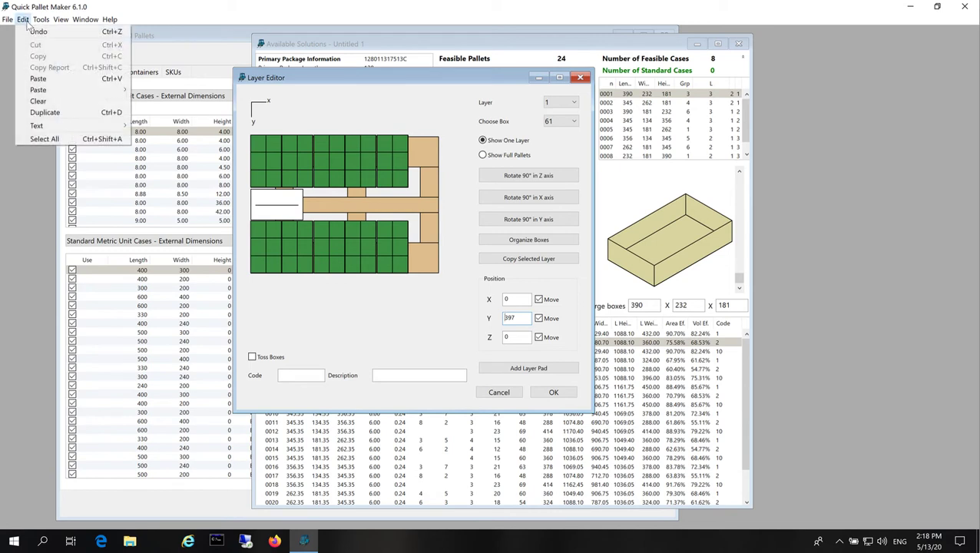
pyautogui.click(64, 114)
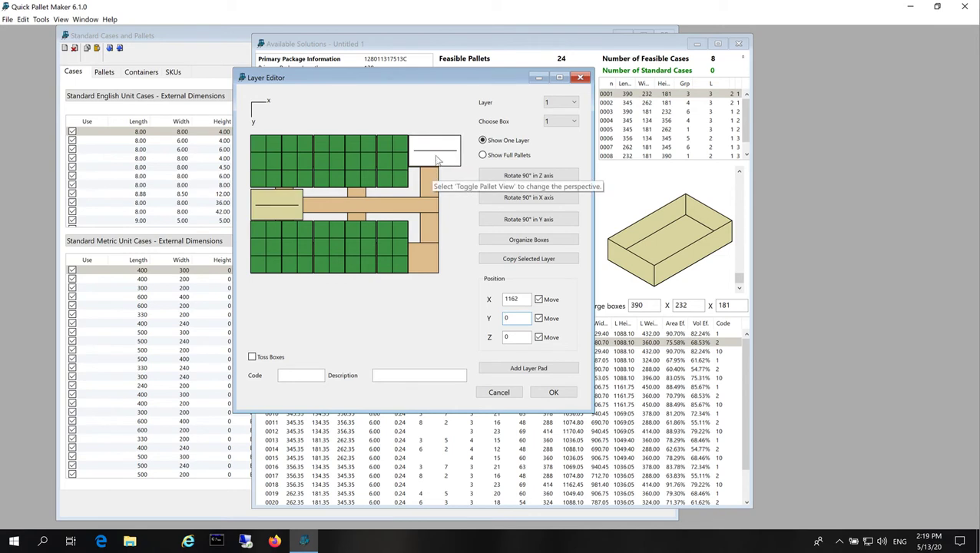
pyautogui.moveTo(436, 159); pyautogui.dragTo(434, 209)
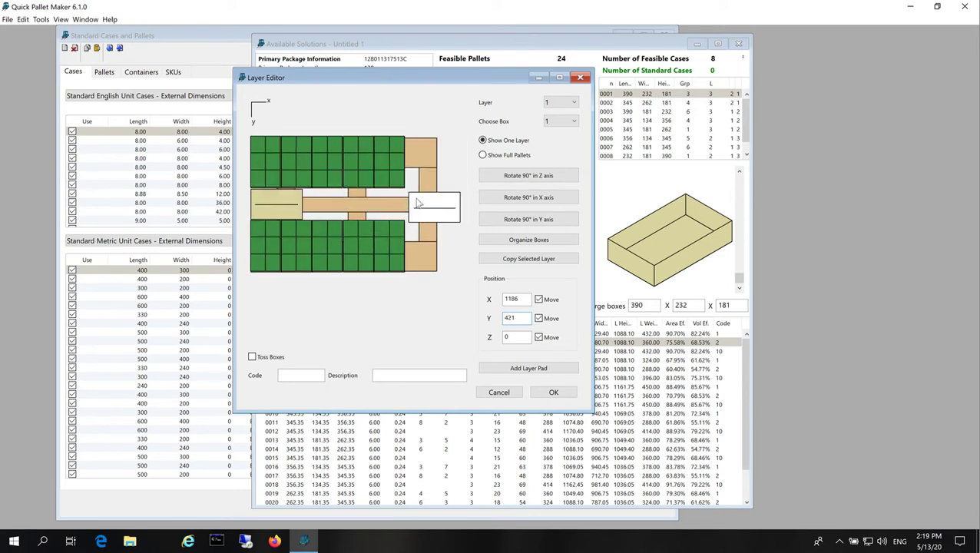
# Step: Nudge the duplicated box to X 1180 and Y 398 to line it up with the central gap
pyautogui.press('Up')
pyautogui.press('Up')
pyautogui.press('Down')
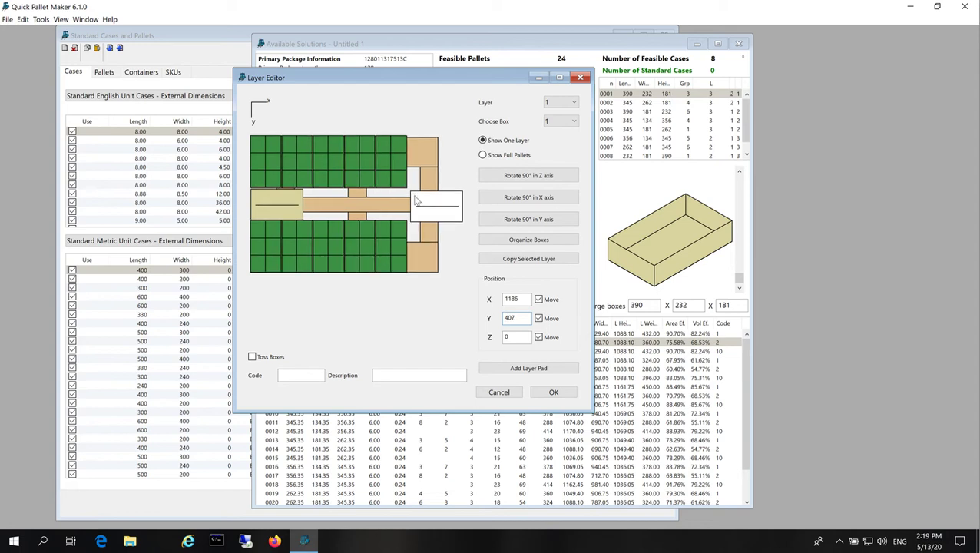
pyautogui.press('Up')
pyautogui.press('Up')
pyautogui.press('Left')
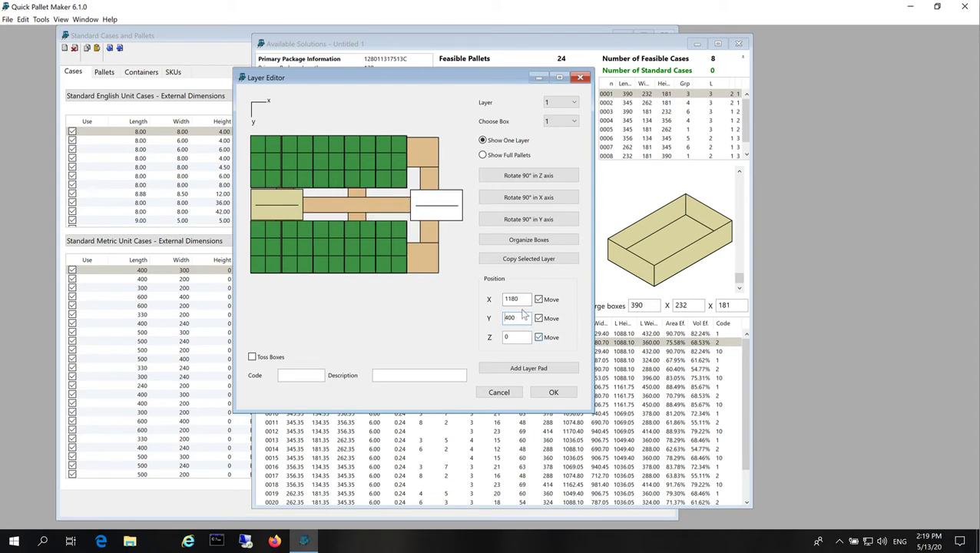
pyautogui.press('Down')
# Step: Position the duplicated box at X 400 and Y 395, beside the first box in the central gap
pyautogui.doubleClick(519, 297)
pyautogui.write('400')
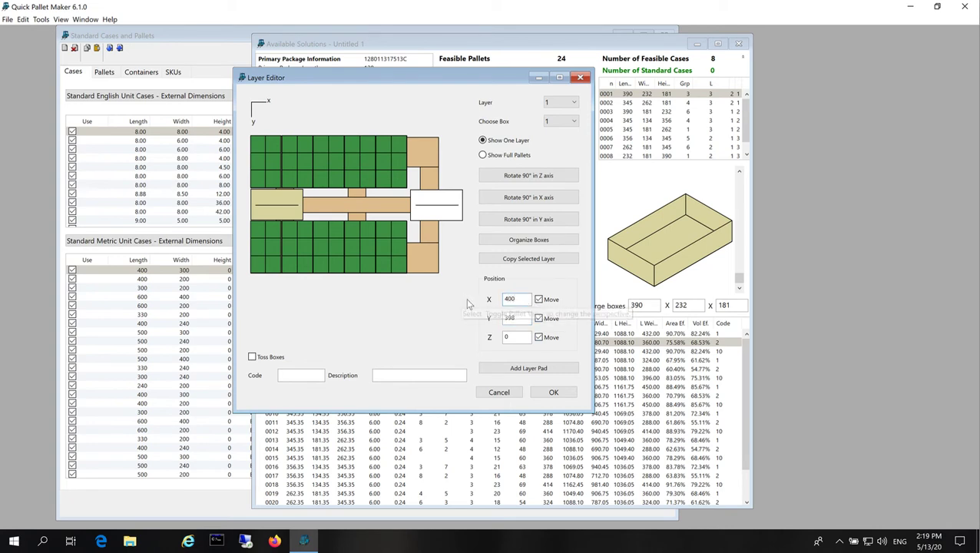
pyautogui.click(524, 321)
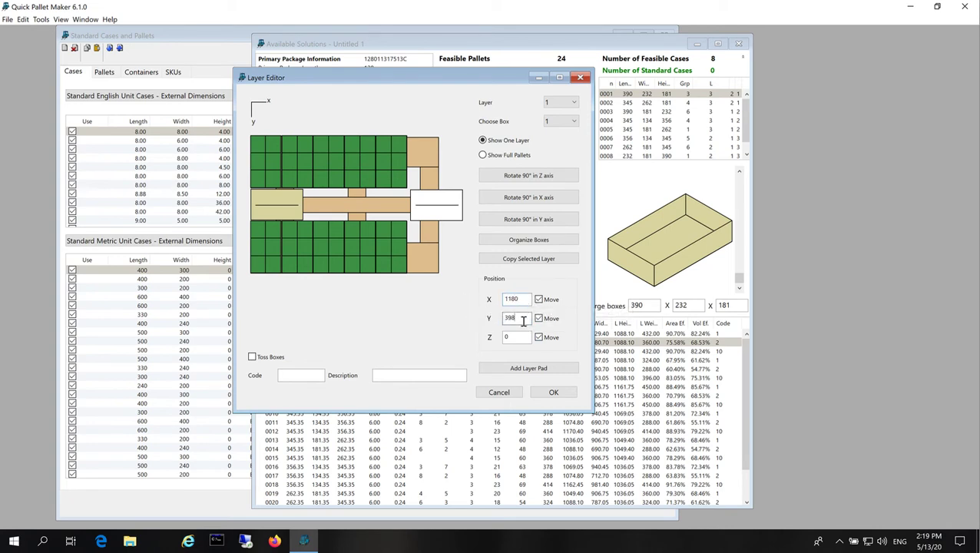
pyautogui.press('Down')
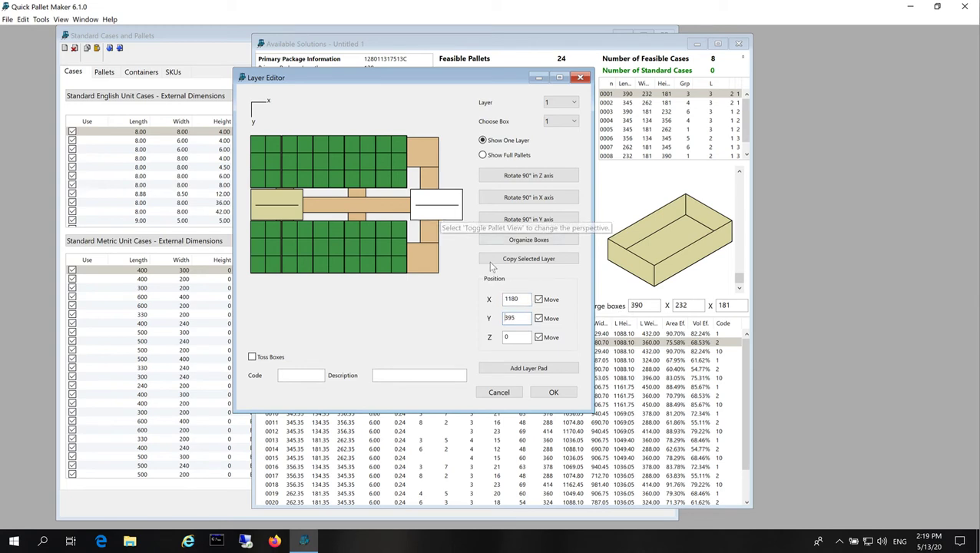
pyautogui.hotkey('shift', 'Tab')
pyautogui.write('400')
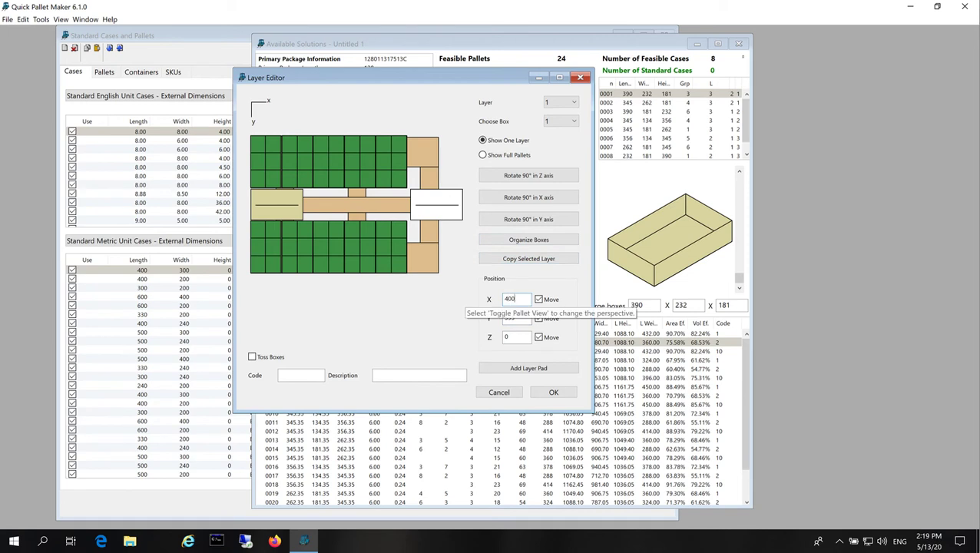
pyautogui.click(521, 318)
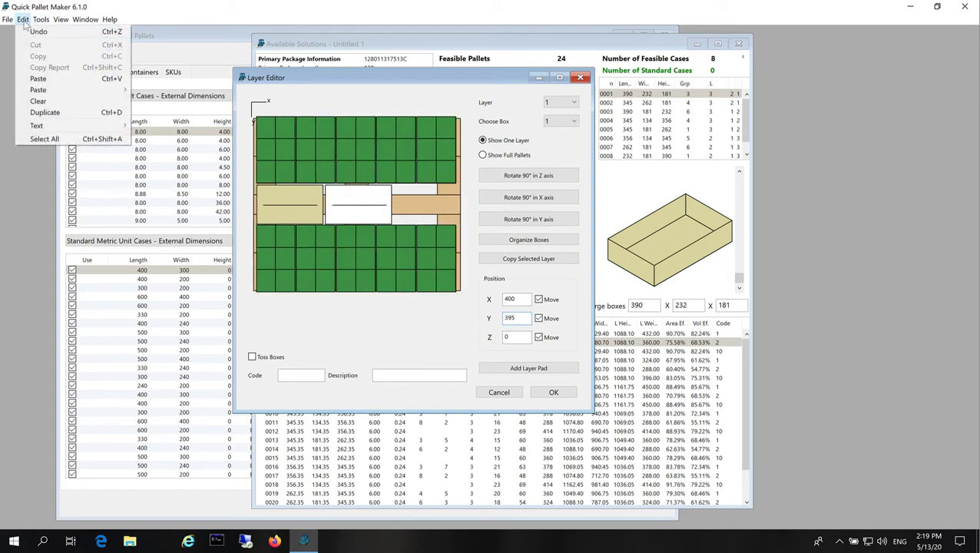
# Step: Duplicate the box again and position the copy at X 800 and Y 395 as the third box in the gap
pyautogui.click(71, 113)
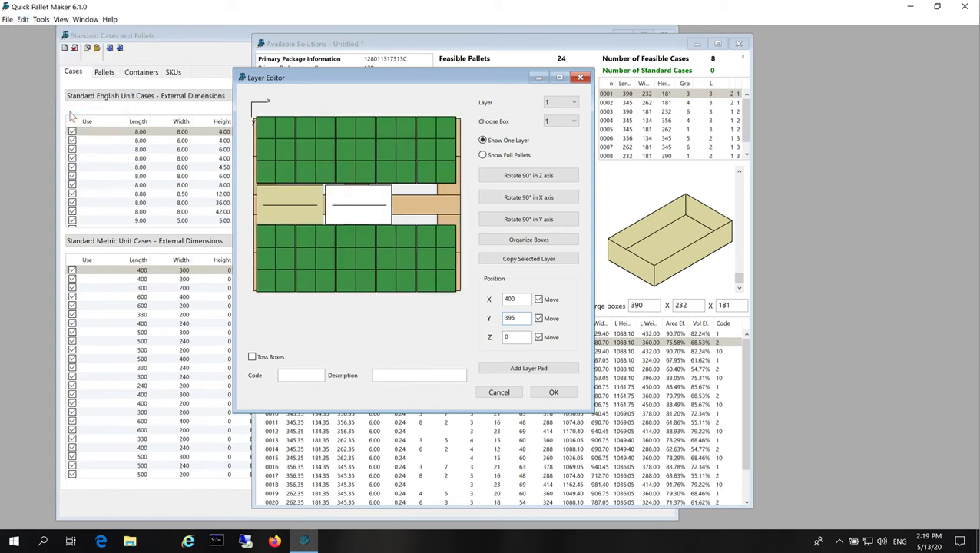
pyautogui.moveTo(358, 204); pyautogui.dragTo(455, 183)
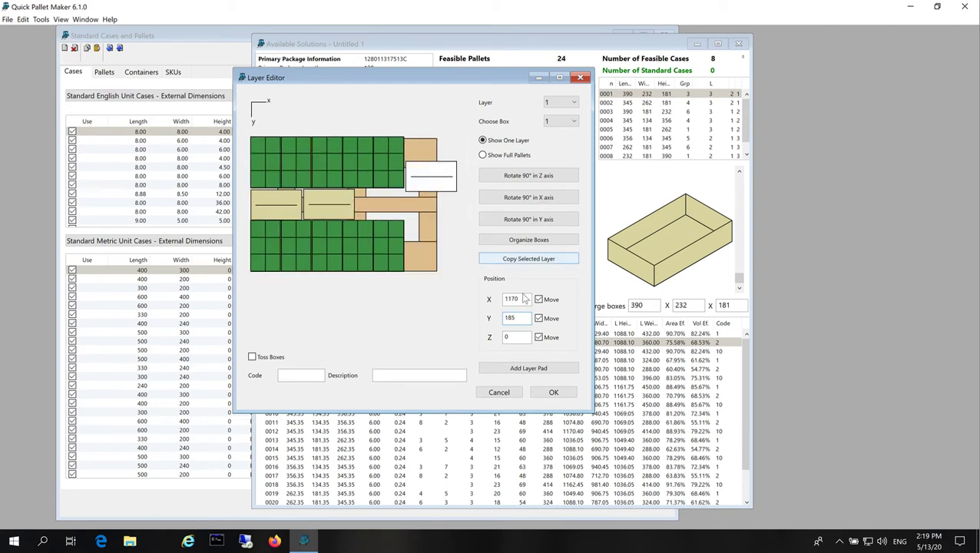
pyautogui.moveTo(518, 318); pyautogui.dragTo(487, 321)
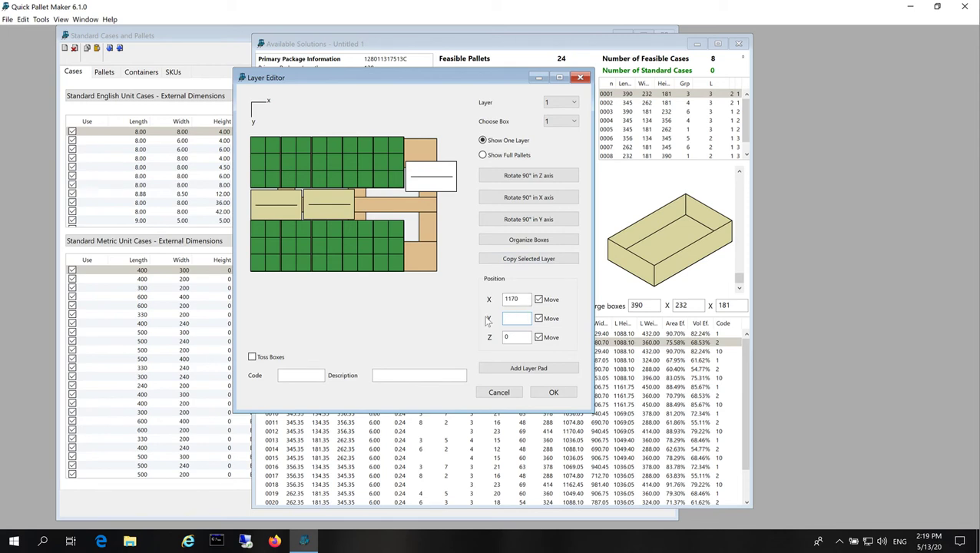
pyautogui.write('395')
pyautogui.click(525, 300)
pyautogui.moveTo(522, 299); pyautogui.dragTo(470, 302)
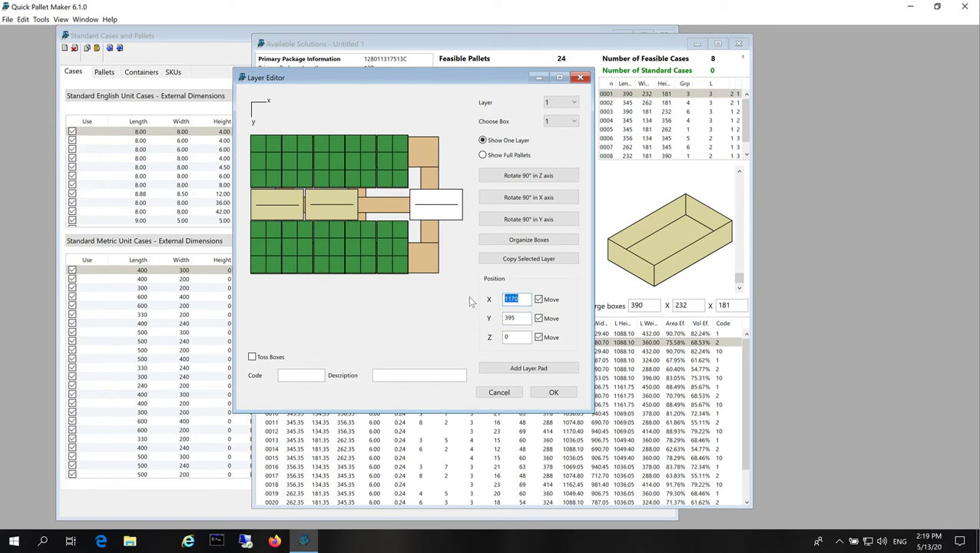
pyautogui.write('800')
pyautogui.click(525, 319)
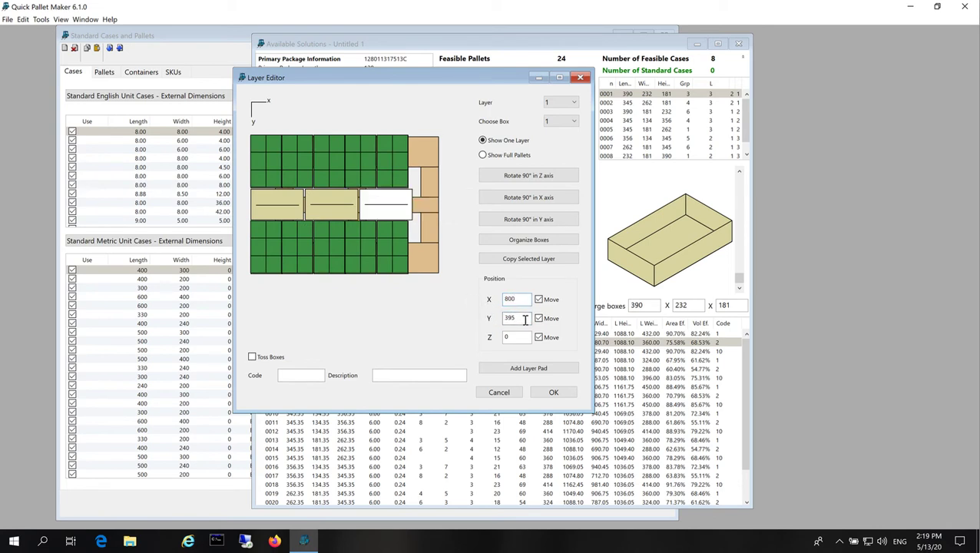
# Step: Shift the middle box of the central row along X until it sits against the first box
pyautogui.click(291, 200)
pyautogui.click(328, 201)
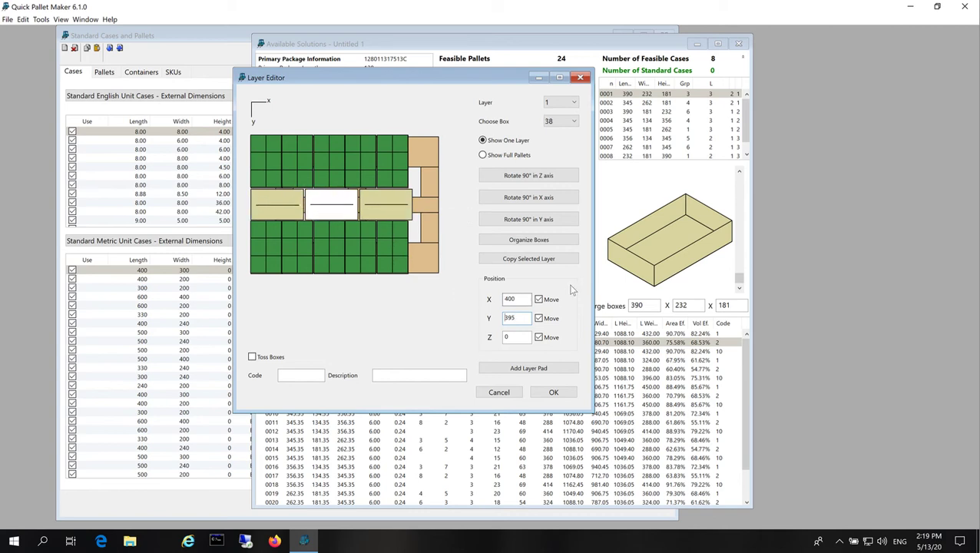
pyautogui.scroll(-1, 527, 297)
pyautogui.scroll(-8, 528, 296)
# Step: Nudge the third box of the central row along X until it sits against the middle box
pyautogui.click(371, 200)
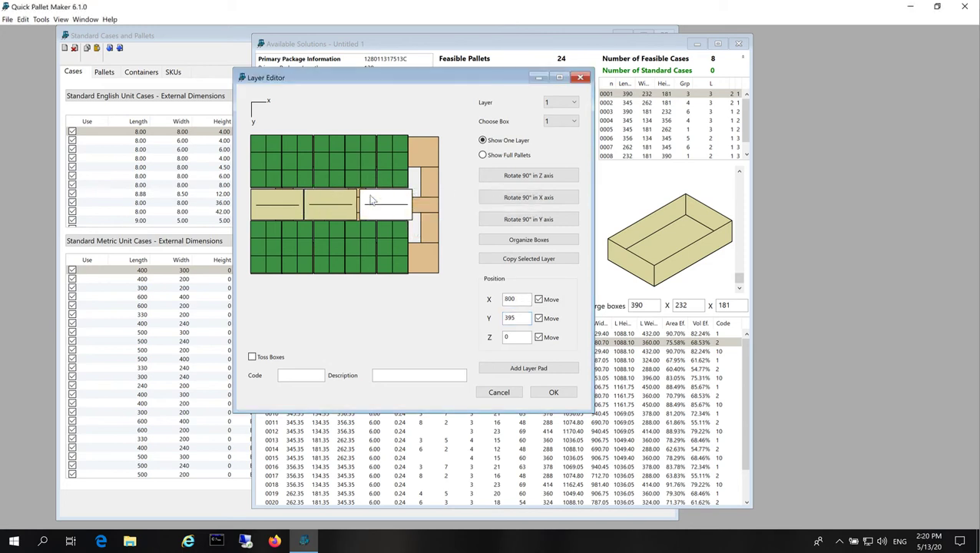
pyautogui.press('Left')
pyautogui.press('Left')
pyautogui.press('Left')
pyautogui.press('Left')
pyautogui.press('Left')
pyautogui.press('Left')
pyautogui.press('Left')
pyautogui.press('Left')
pyautogui.press('Left')
pyautogui.press('Left')
# Step: Organize the boxes on the pallet and copy the edited layer 1 to the other layers
pyautogui.click(394, 158)
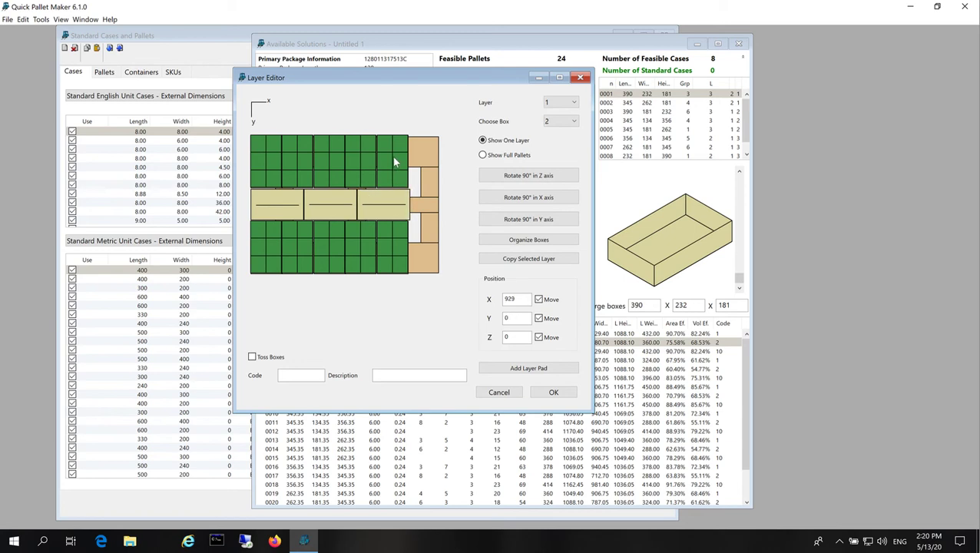
pyautogui.click(384, 243)
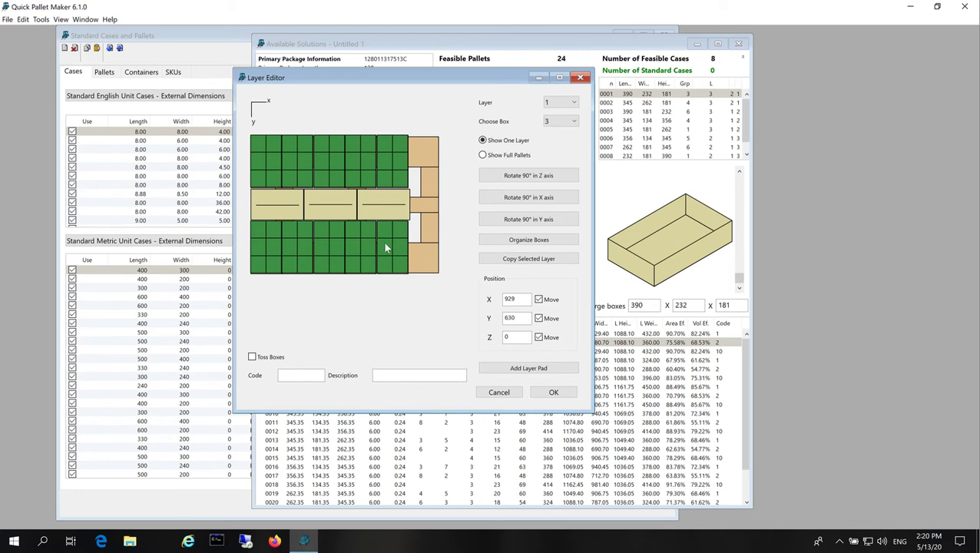
pyautogui.click(525, 239)
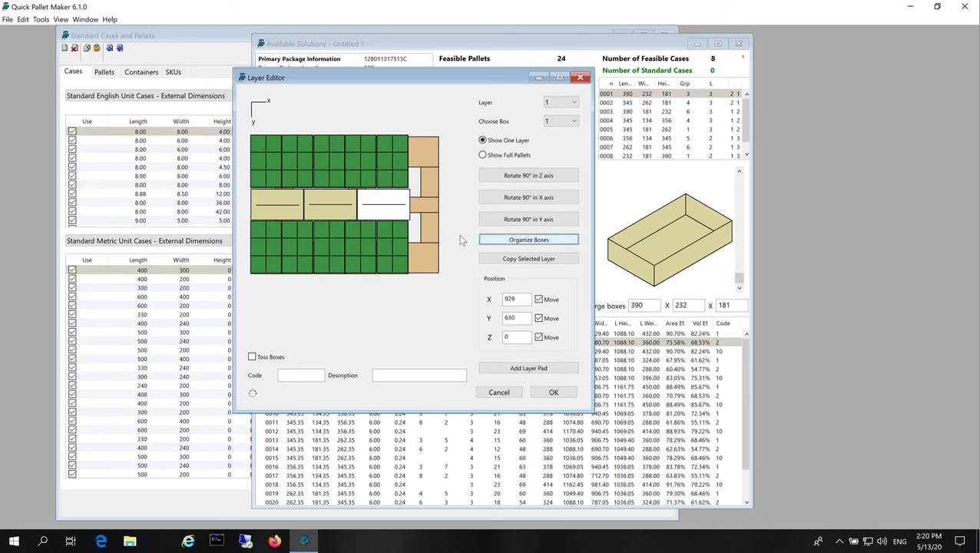
pyautogui.click(363, 232)
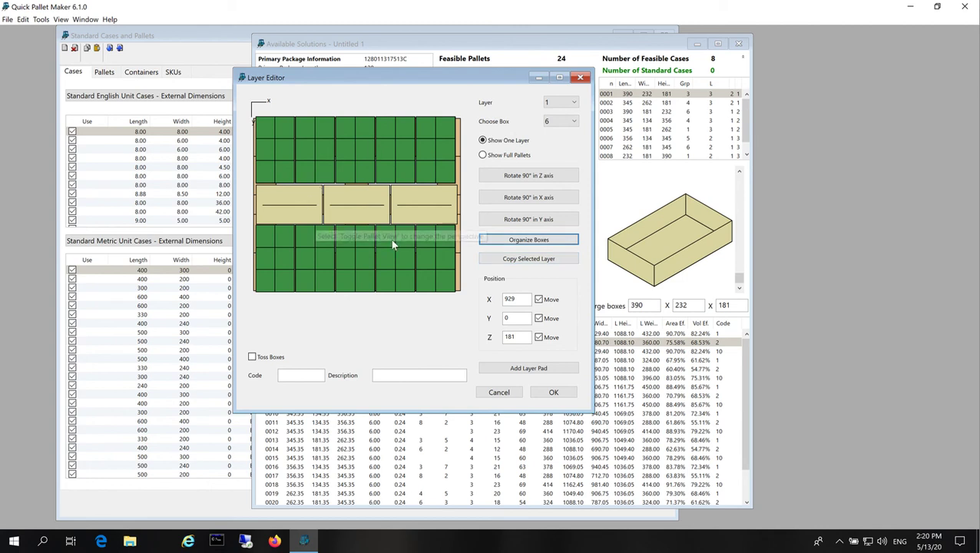
pyautogui.click(498, 260)
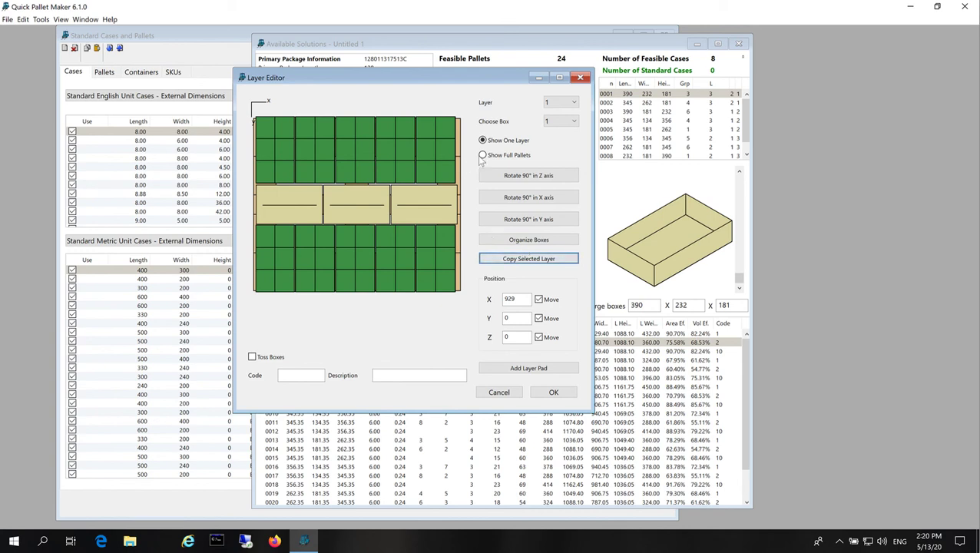
# Step: Toggle to the 3D pallet view, show the full pallet and accept the layer edits
pyautogui.rightClick(377, 158)
pyautogui.click(420, 192)
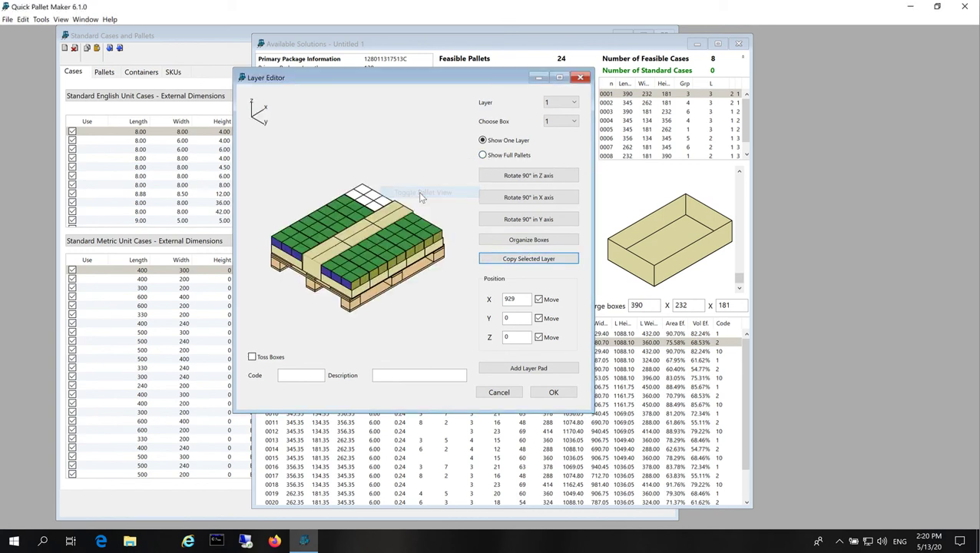
pyautogui.click(484, 154)
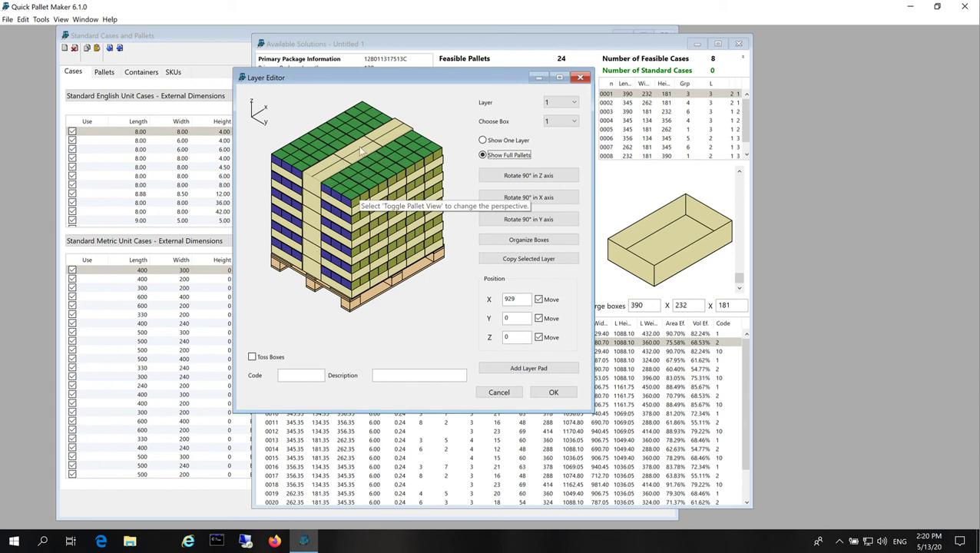
pyautogui.click(552, 392)
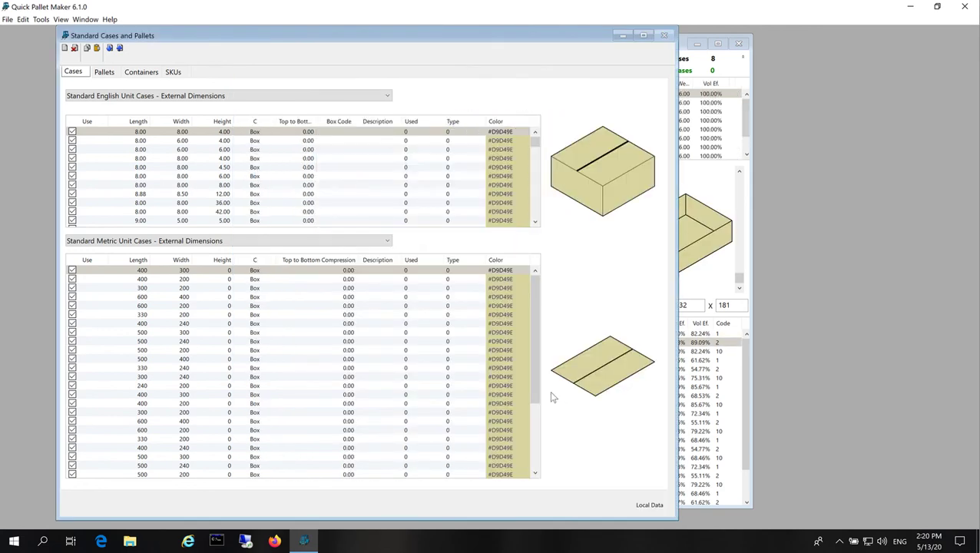
# Step: Open the Detailed Report for the edited pallet solution 0002 and examine its pallet views
pyautogui.click(714, 343)
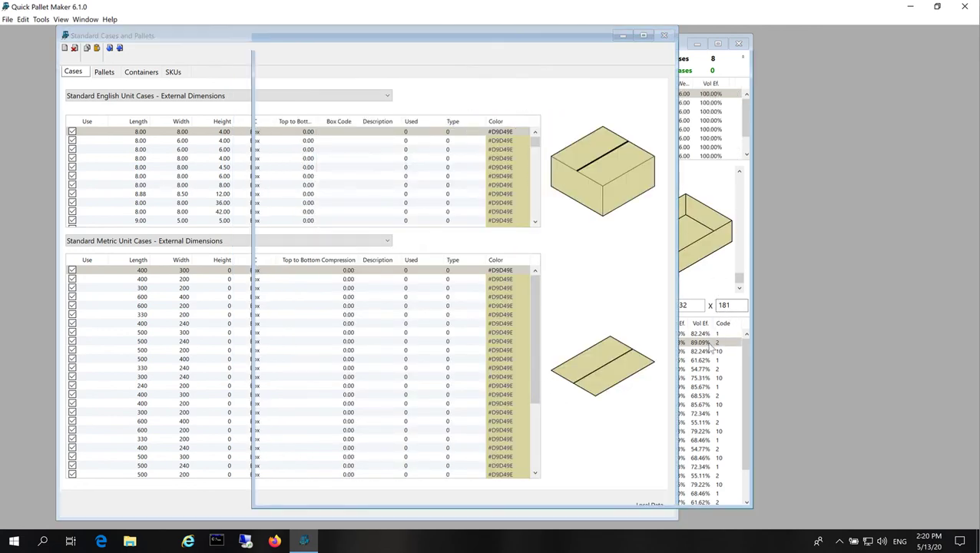
pyautogui.click(85, 20)
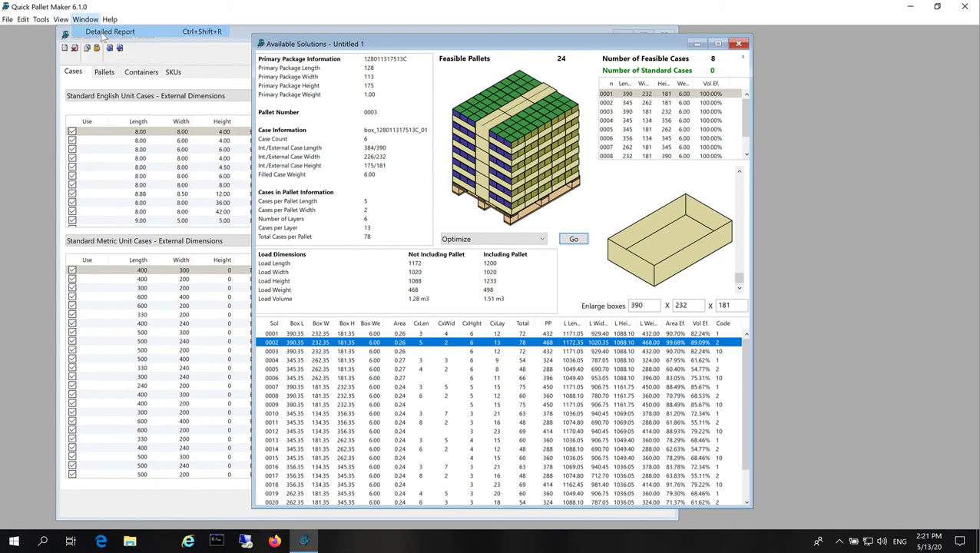
pyautogui.click(103, 33)
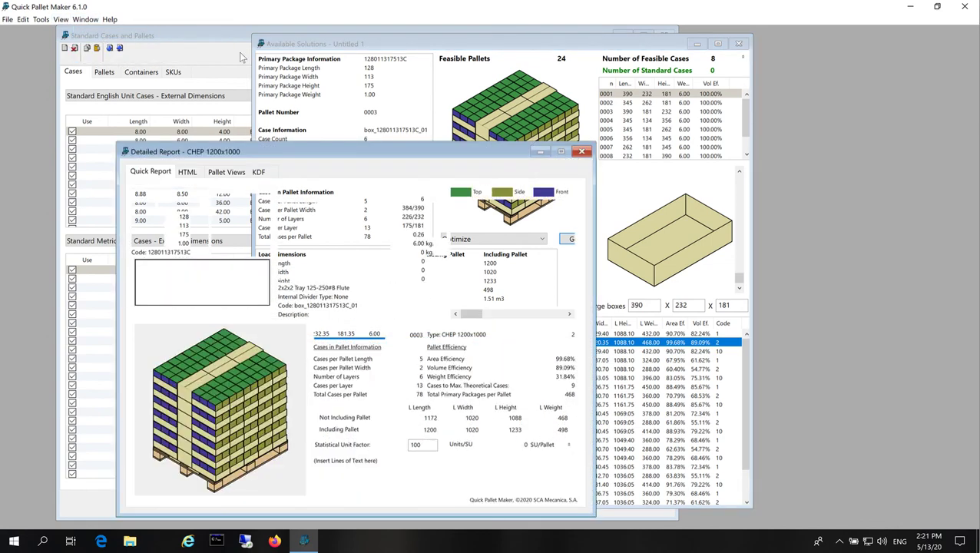
pyautogui.click(224, 173)
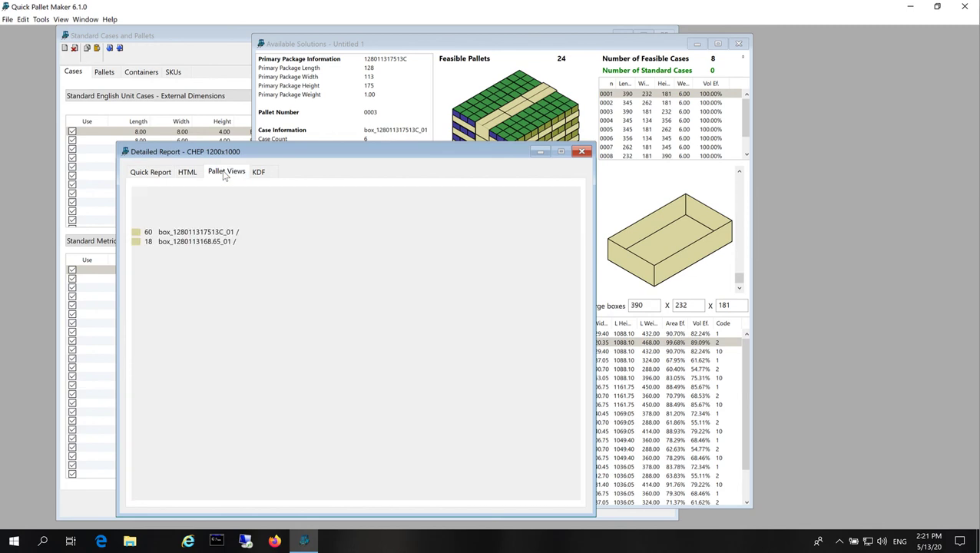
pyautogui.moveTo(335, 151); pyautogui.dragTo(335, 102)
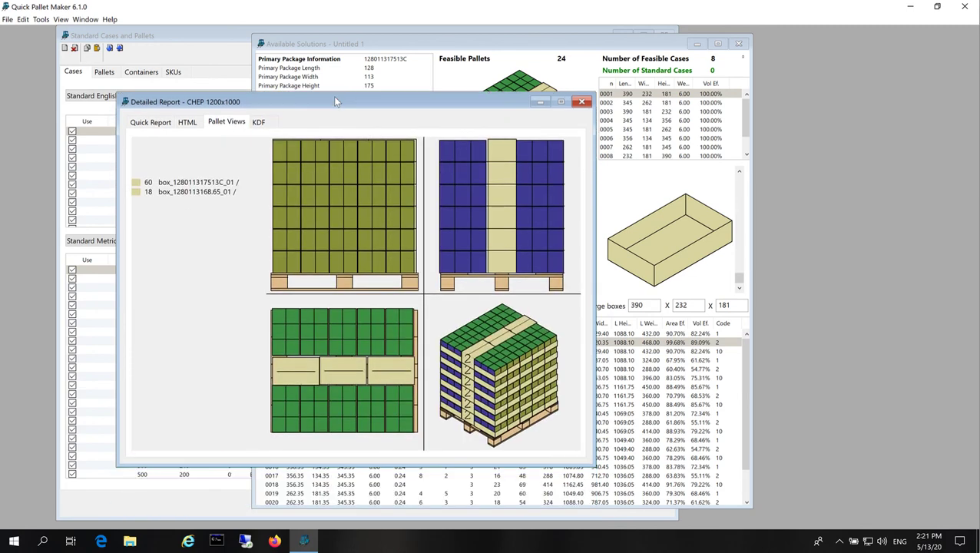